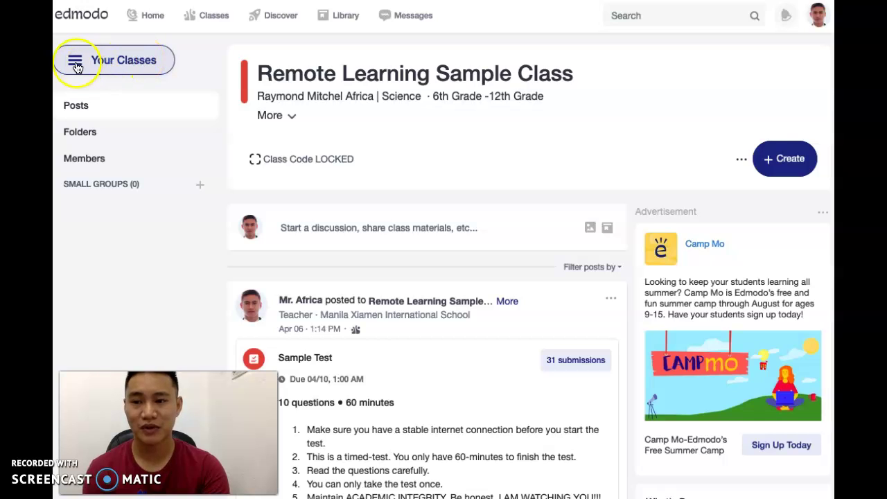
Open the Remote Learning Sample Class from the list of classes
left_click(142, 62)
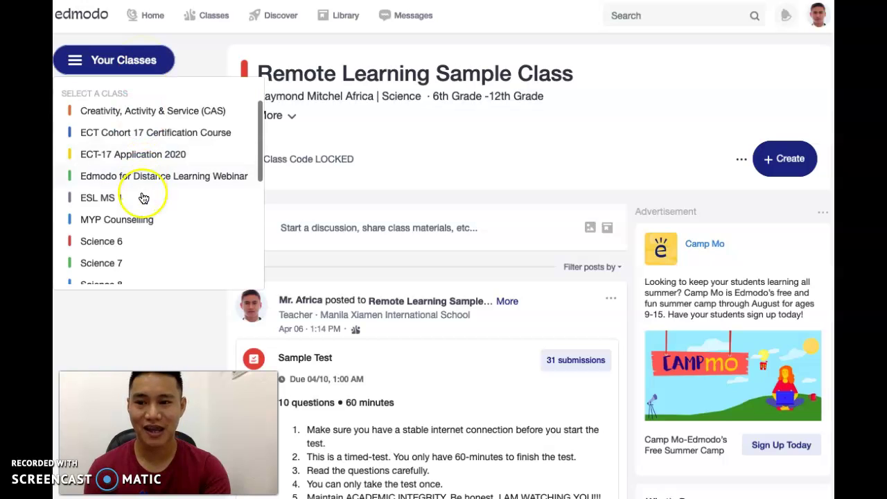
scroll(143, 198, "down", 3)
scroll(143, 199, "down", 2)
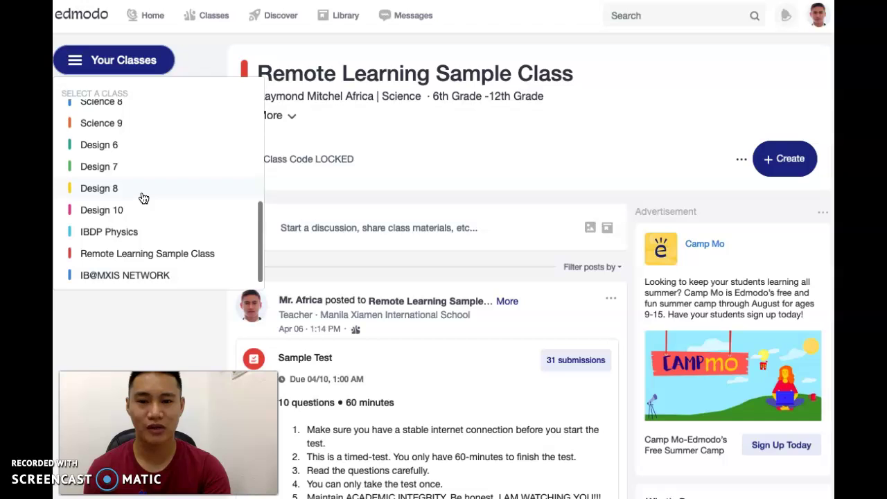
left_click(159, 253)
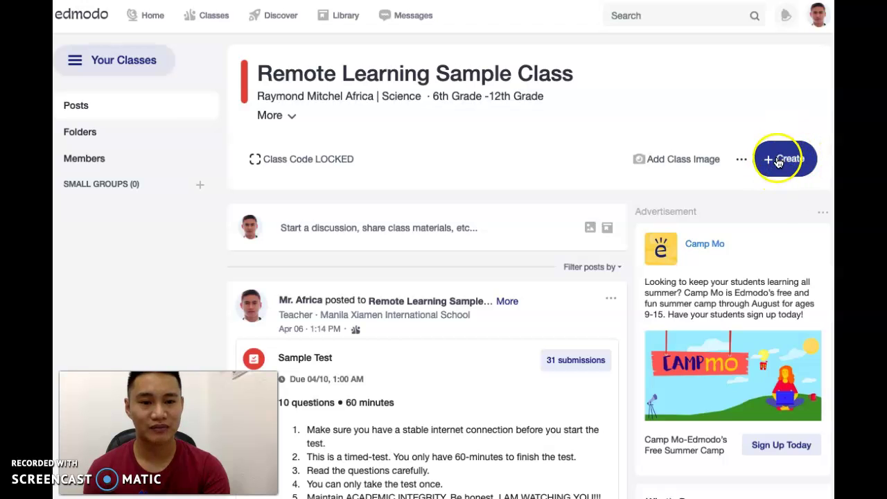
Create a new assignment in the class with the title "Cell structures and Functions"
left_click(786, 160)
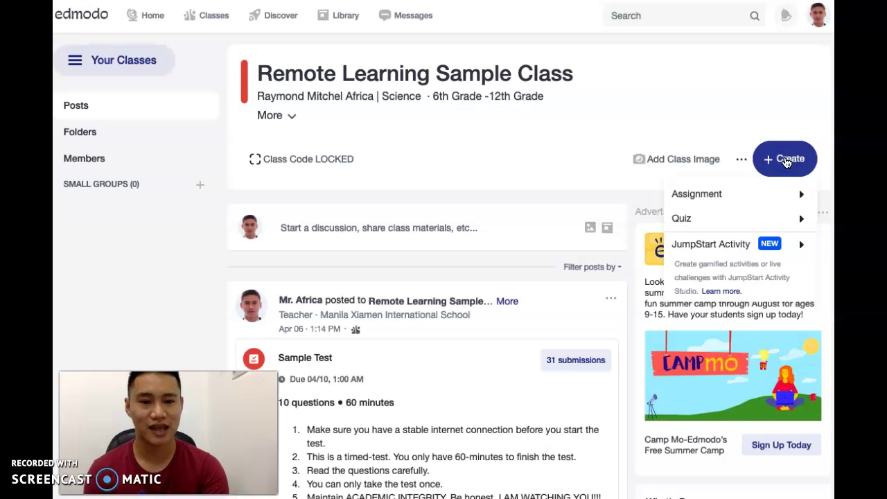
mouse_move(737, 195)
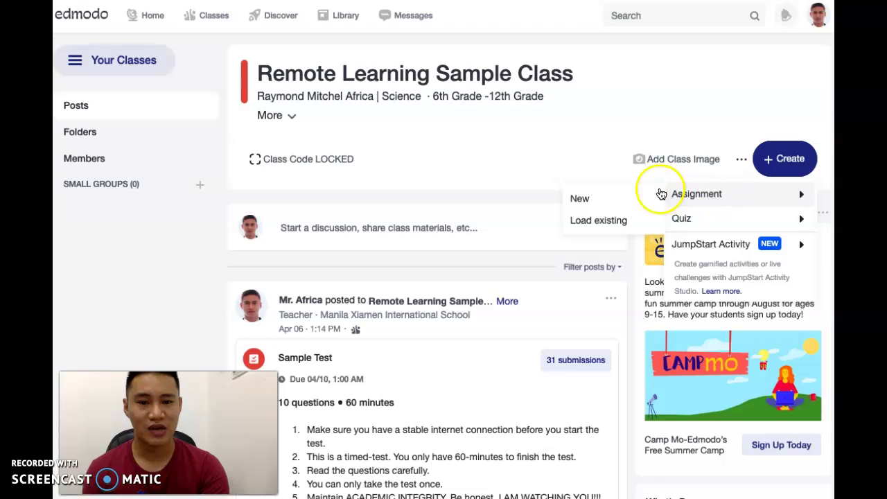
left_click(623, 199)
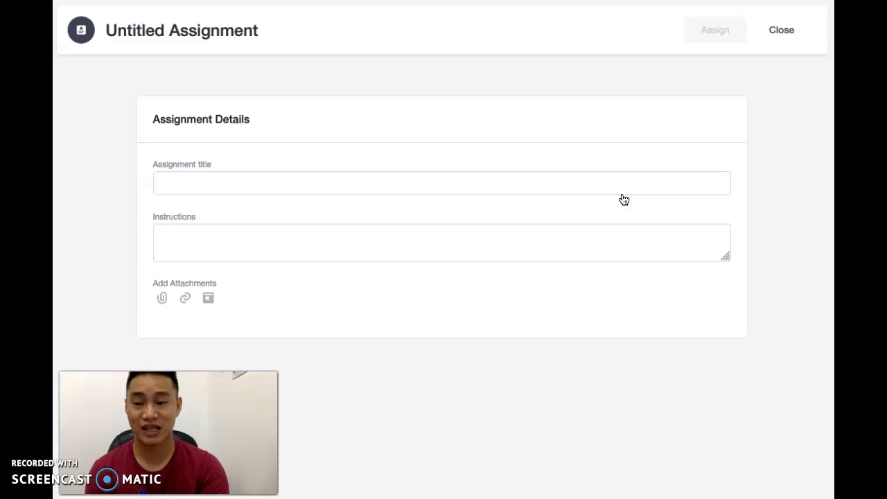
left_click(620, 184)
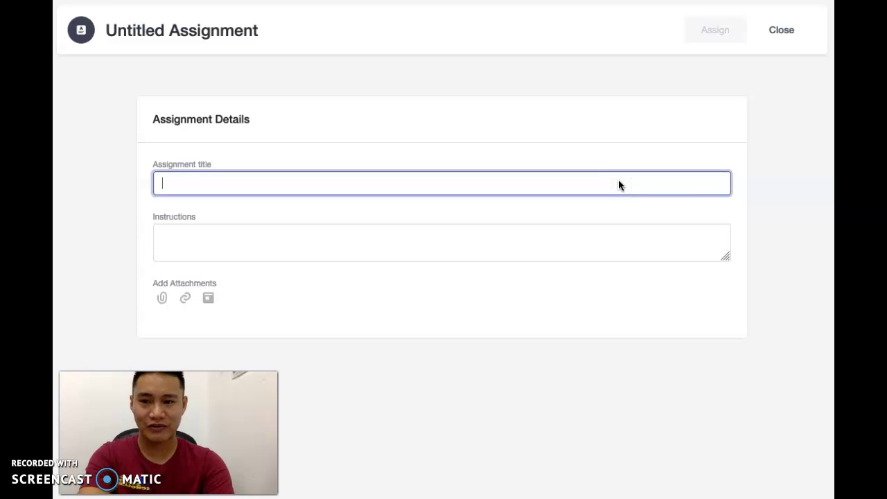
type("C")
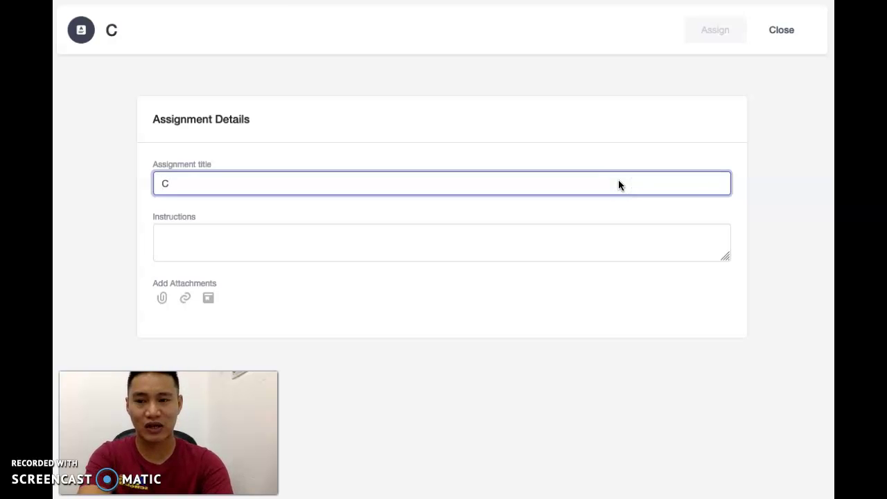
type("e")
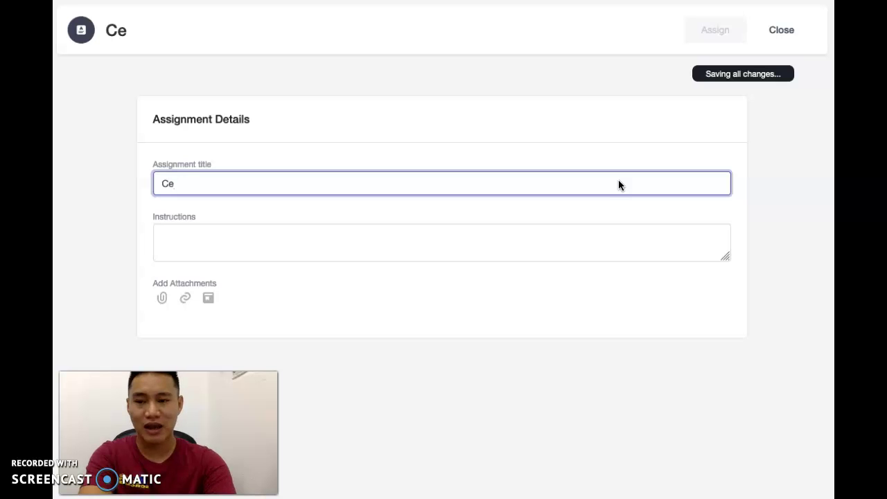
type("ll")
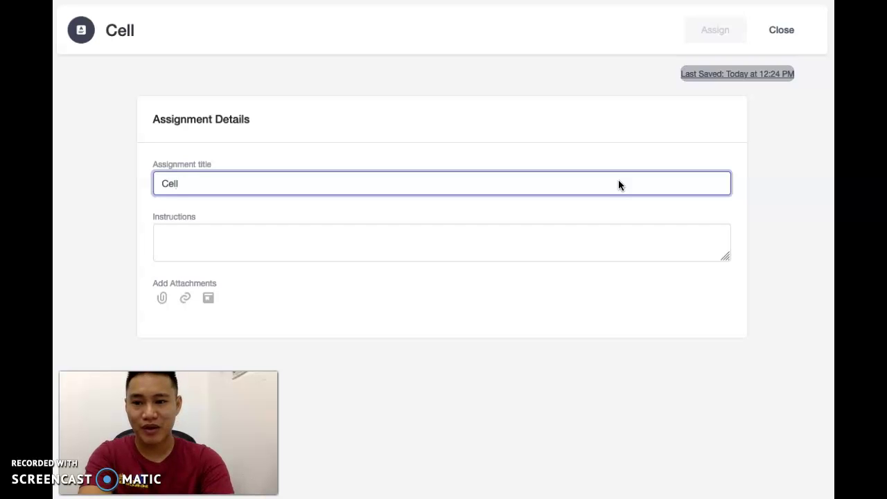
type(" s")
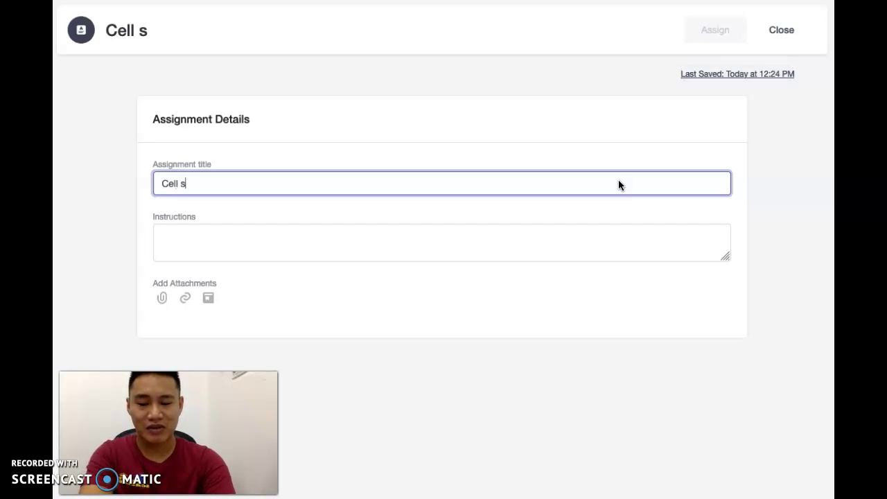
type("tructures and")
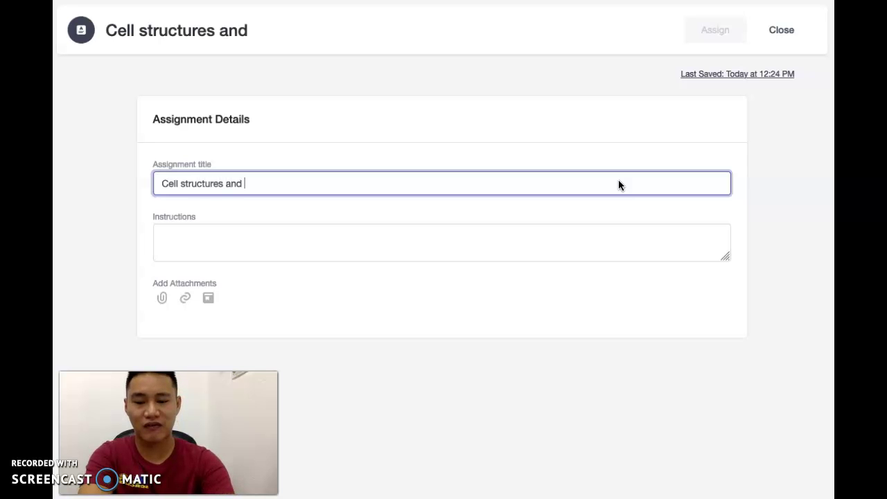
type(" Functions")
left_click(618, 209)
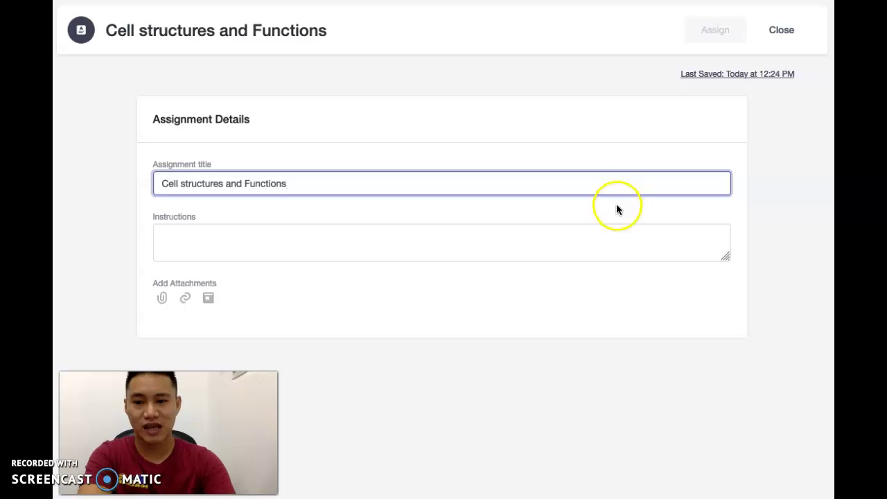
Enter "1. Draw an animal cell in an A4 paper" as the first line of the assignment instructions
left_click(490, 246)
type("1")
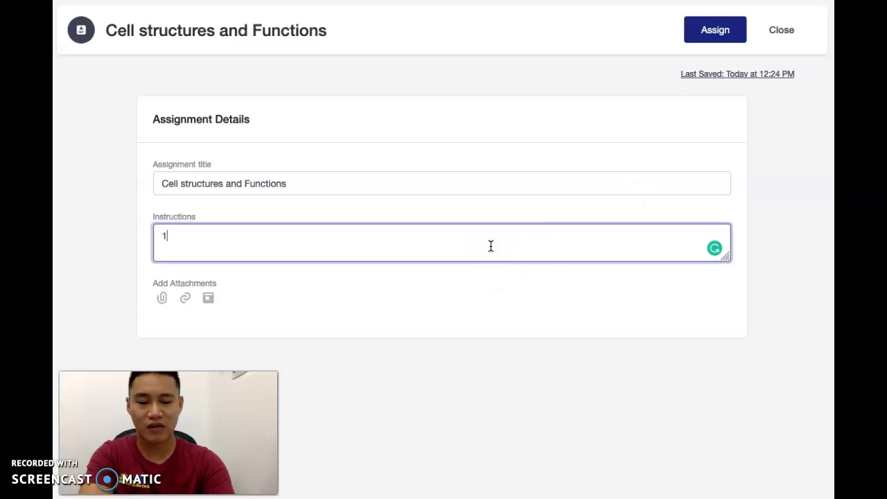
type(". Draw")
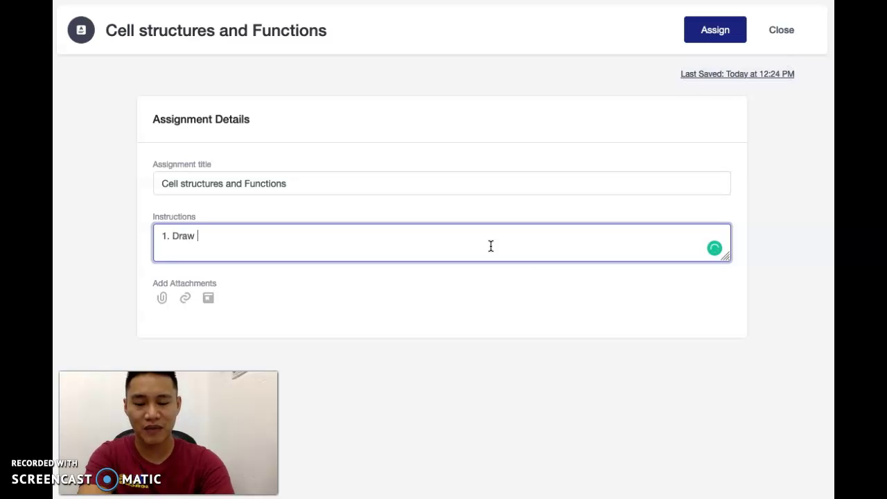
type(" an animal cell")
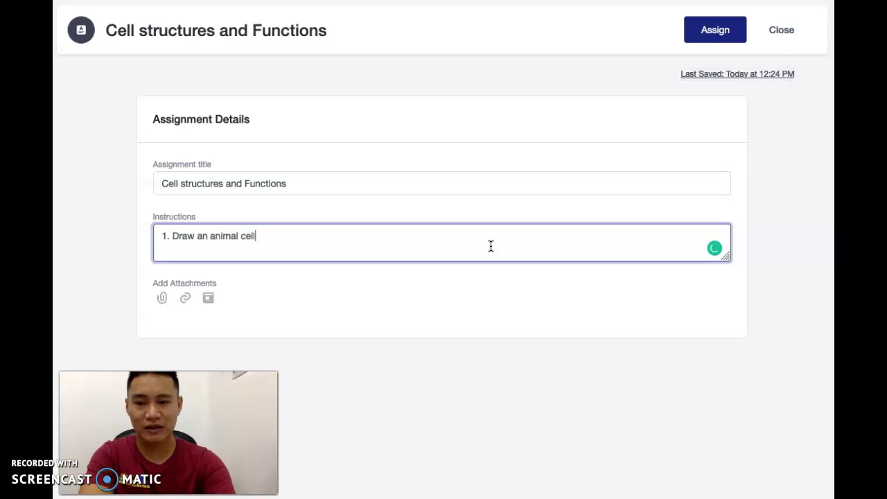
type(" in")
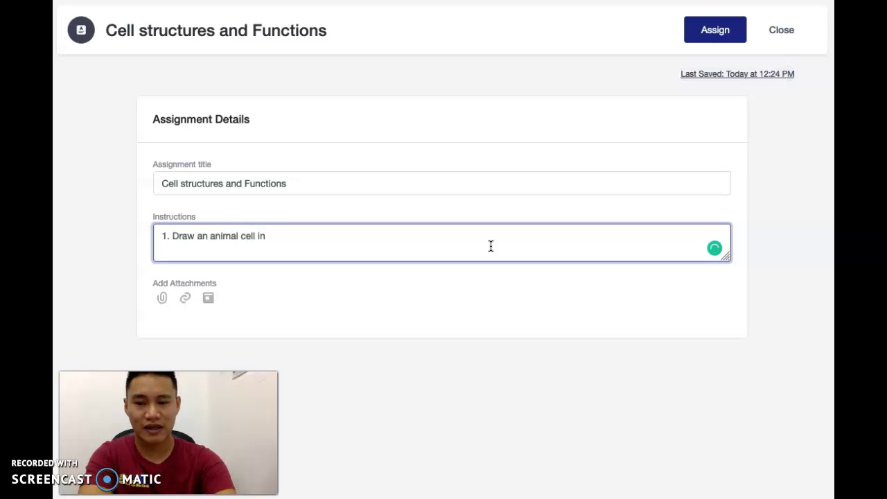
type(" an A4 paper")
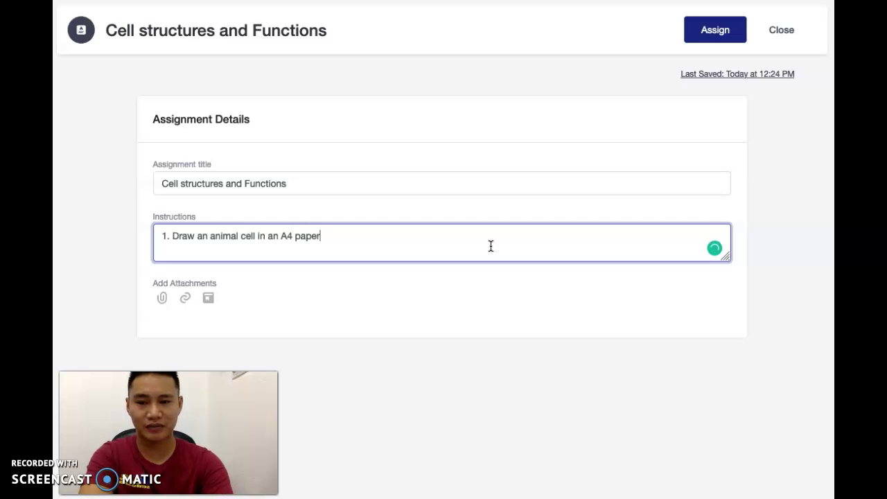
Add a second instruction line reading "2. Color each structures and lable the parts."
type("2. Color ")
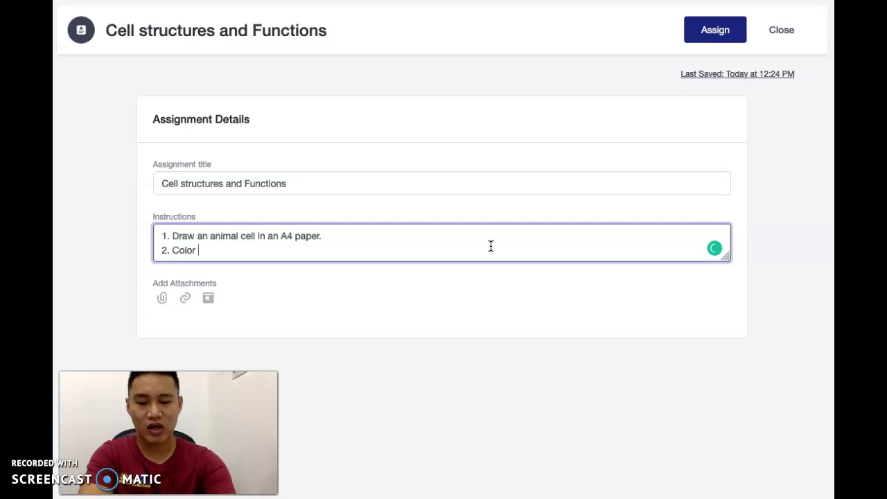
type("each s")
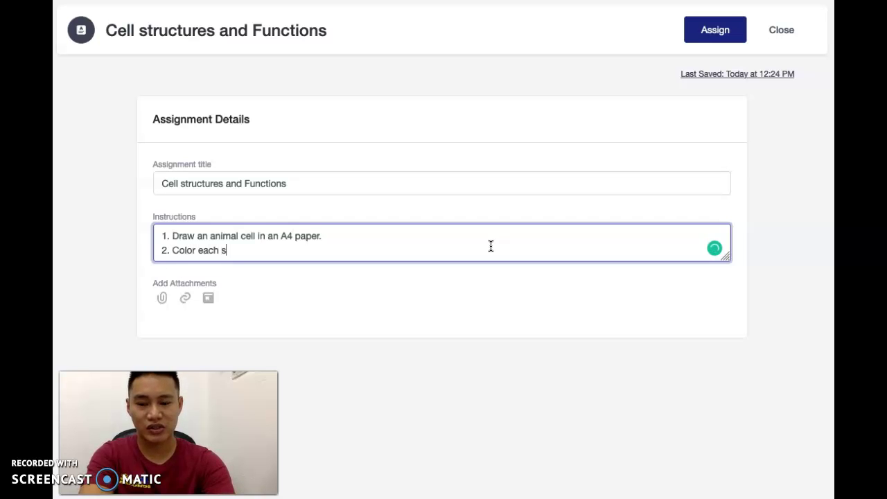
type("tructures and")
type(" lean")
key("BackSpace")
key("BackSpace")
key("BackSpace")
type("able the")
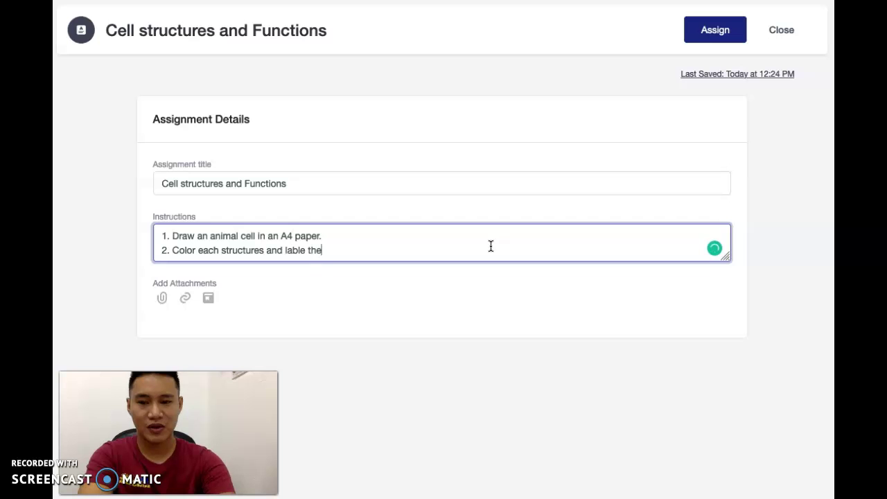
type(" parts.")
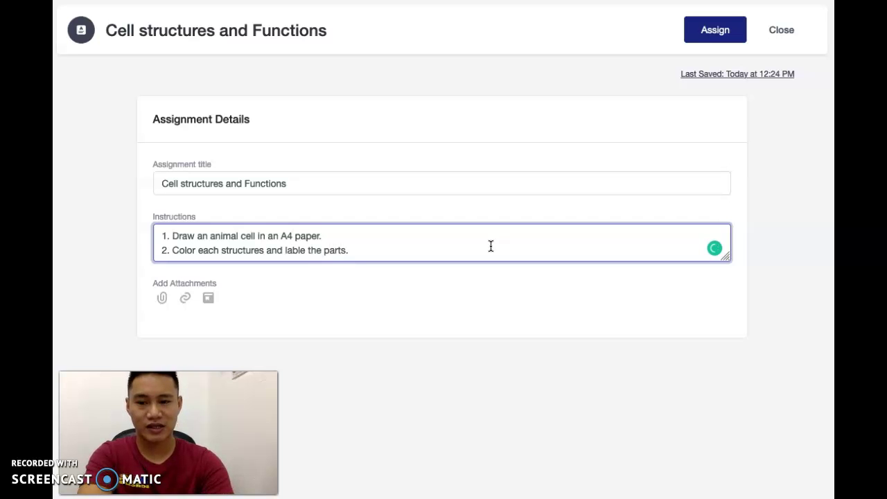
left_click(162, 299)
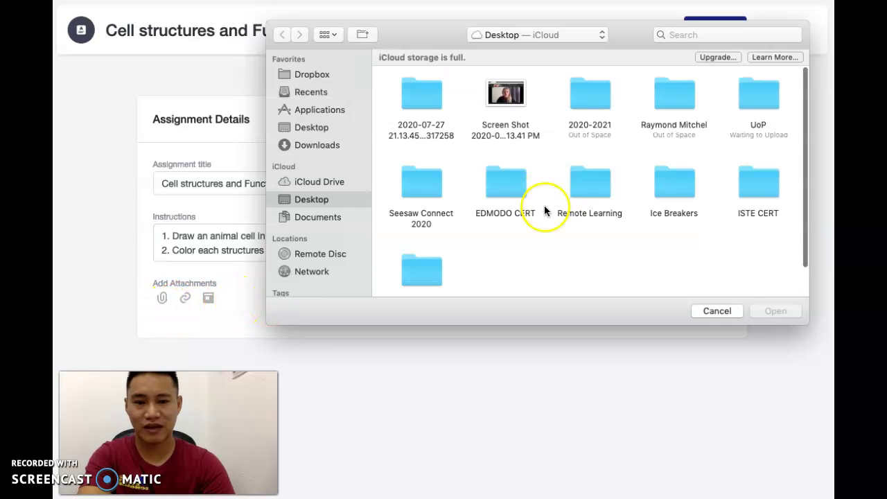
left_click(718, 311)
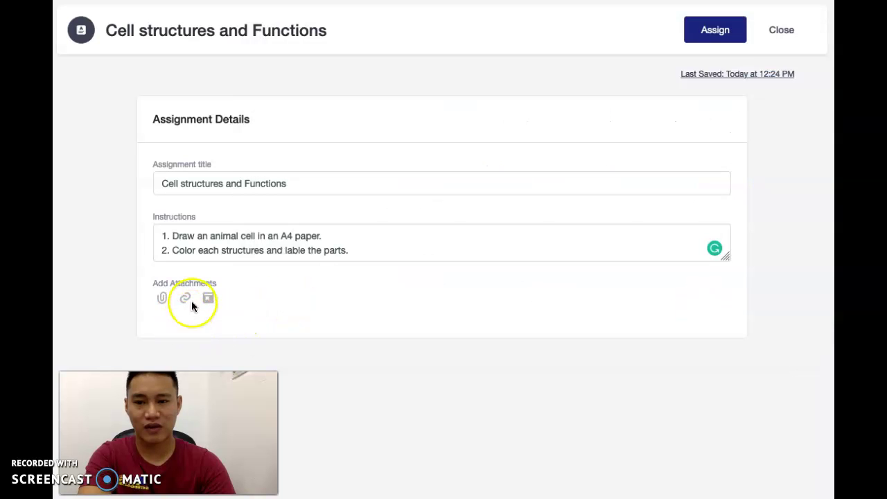
left_click(187, 300)
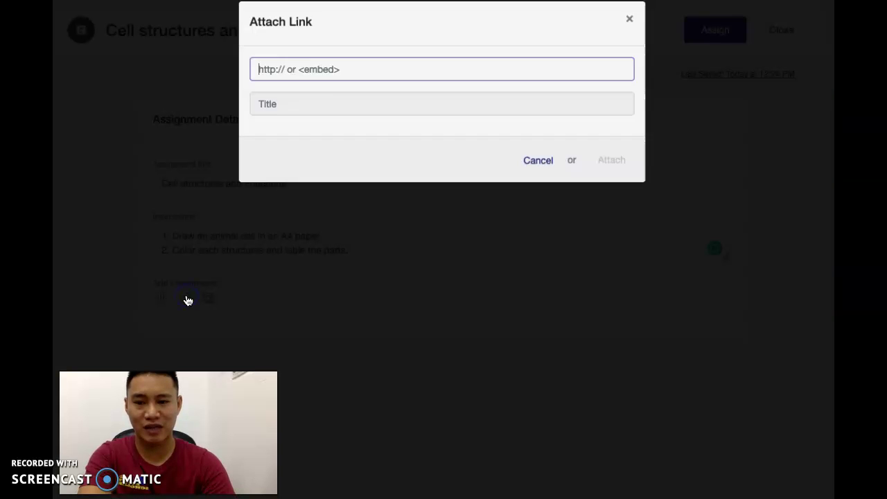
left_click(475, 88)
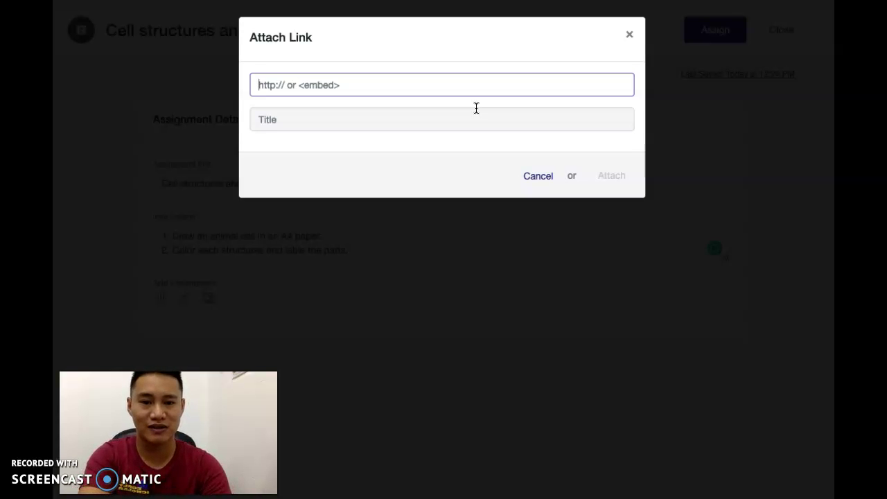
left_click(630, 35)
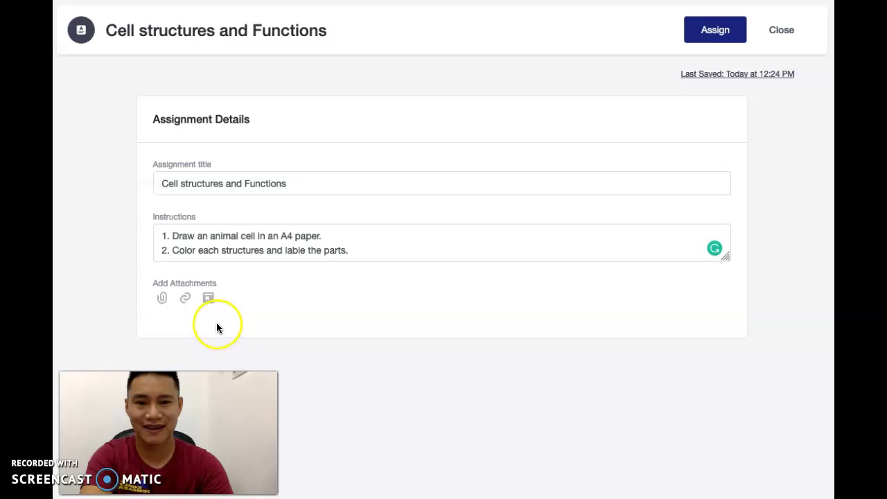
Start assigning the assignment and add the Science 6 class as a recipient alongside Remote Learning Sample Class
left_click(717, 31)
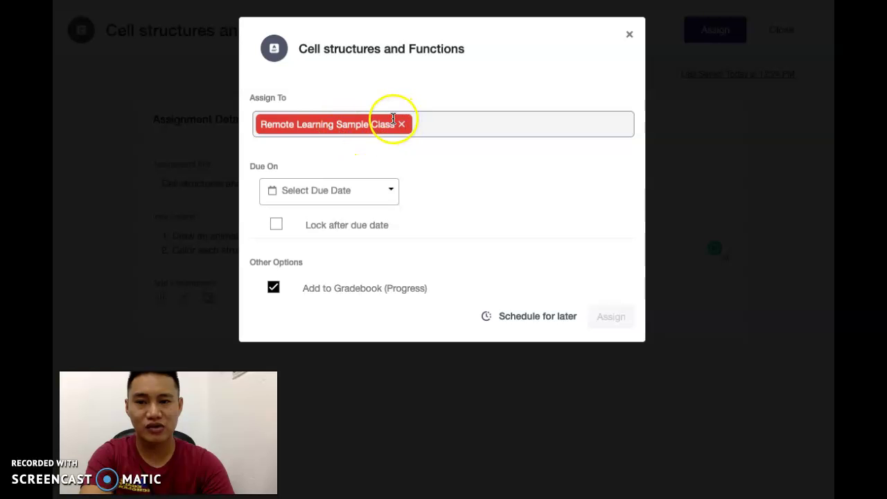
left_click(444, 123)
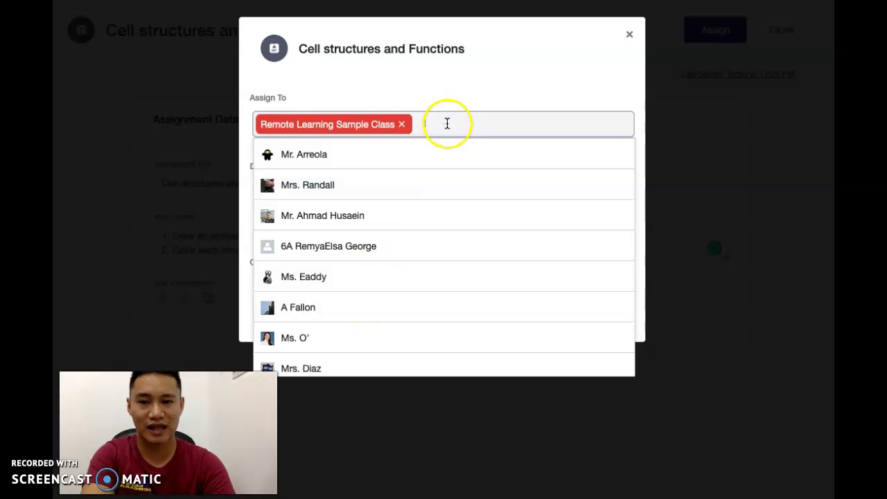
type("Science")
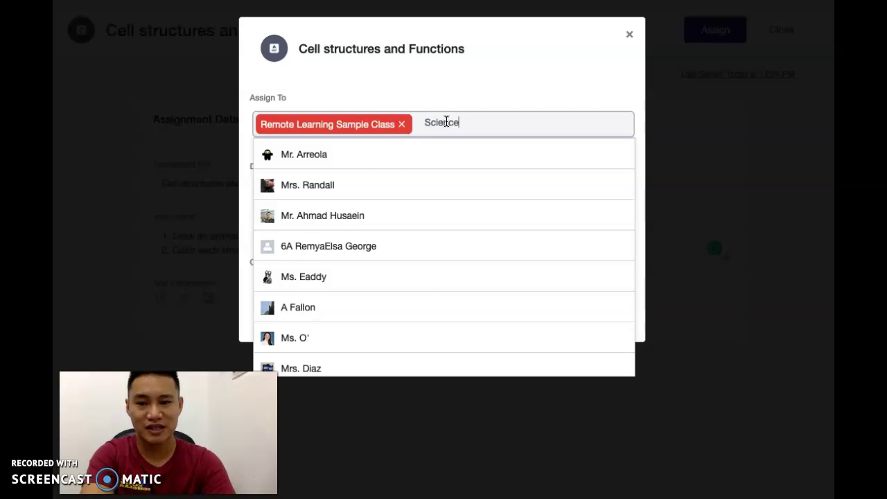
type(" 6")
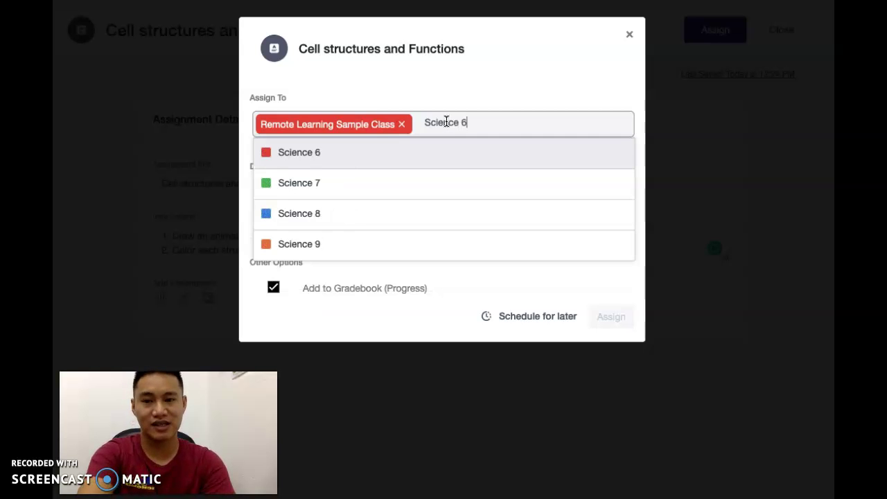
left_click(330, 159)
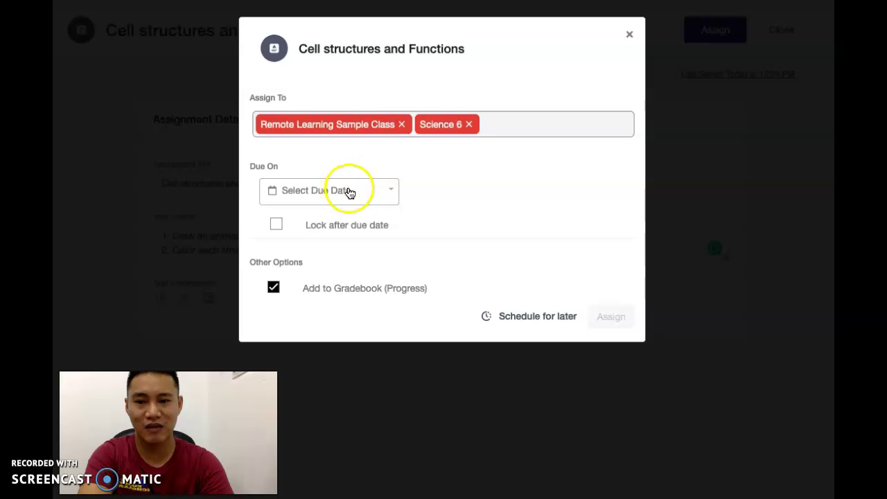
Set the assignment's due date to 07/31/2020 and lock it after the due date
left_click(383, 192)
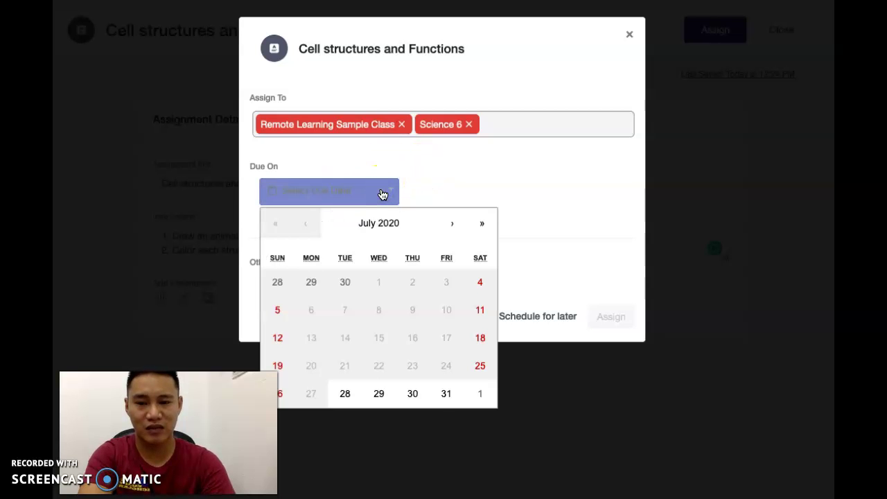
left_click(447, 394)
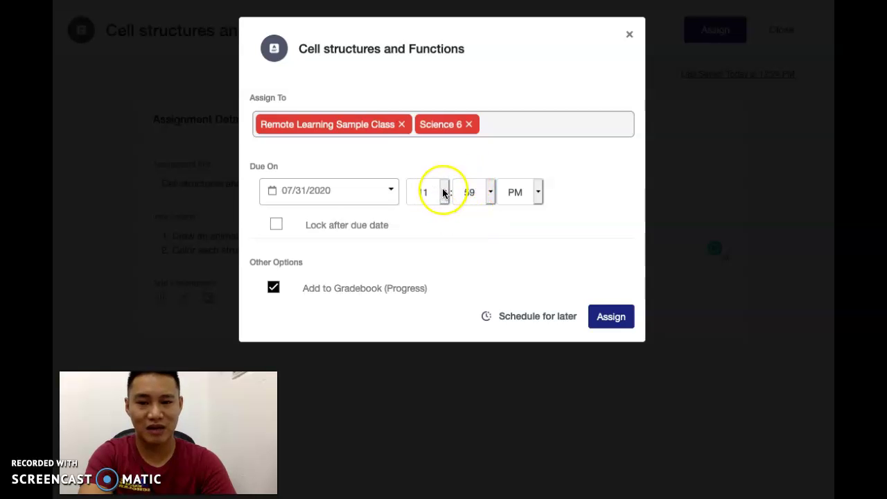
left_click(277, 224)
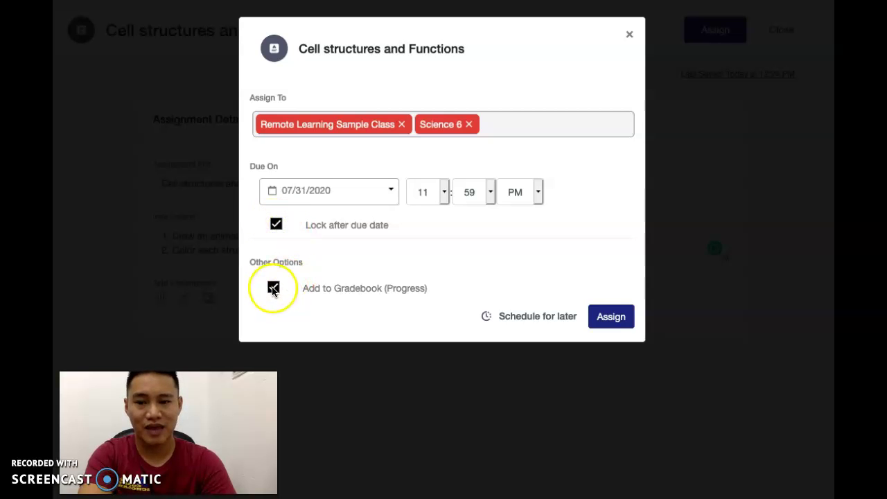
Keep the assignment added to the gradebook and schedule its delivery for 07/29/2020
left_click(273, 289)
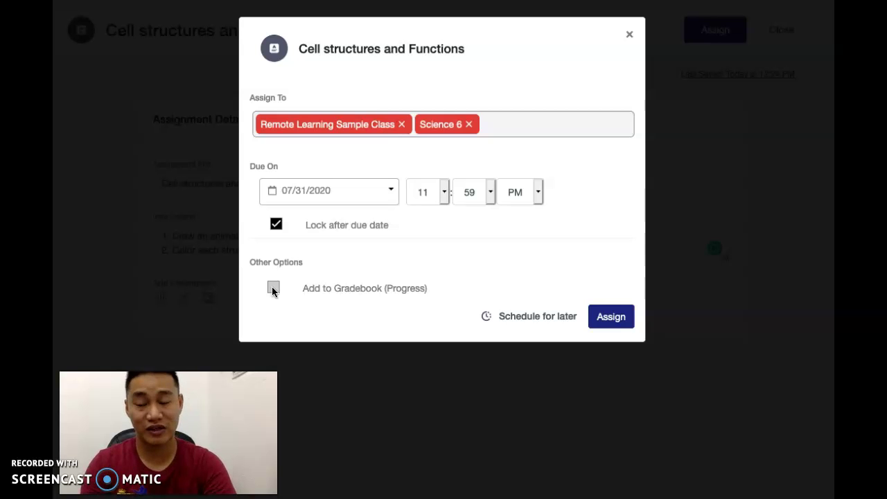
left_click(273, 288)
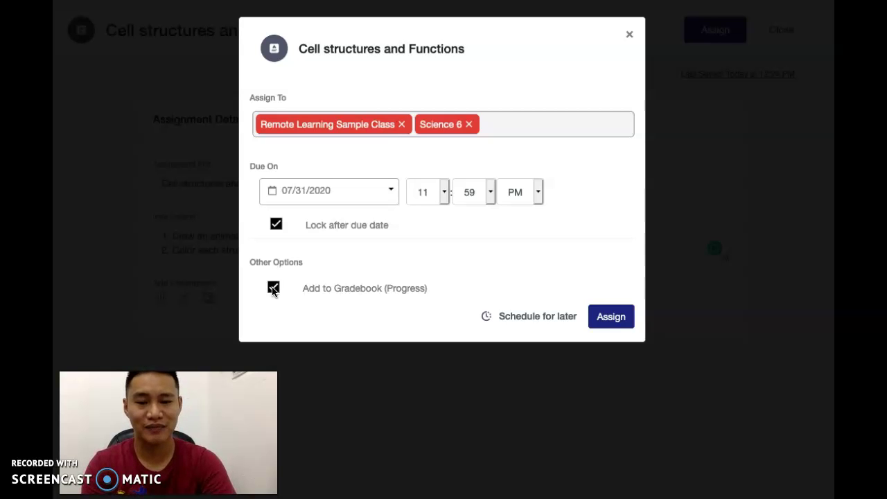
left_click(544, 318)
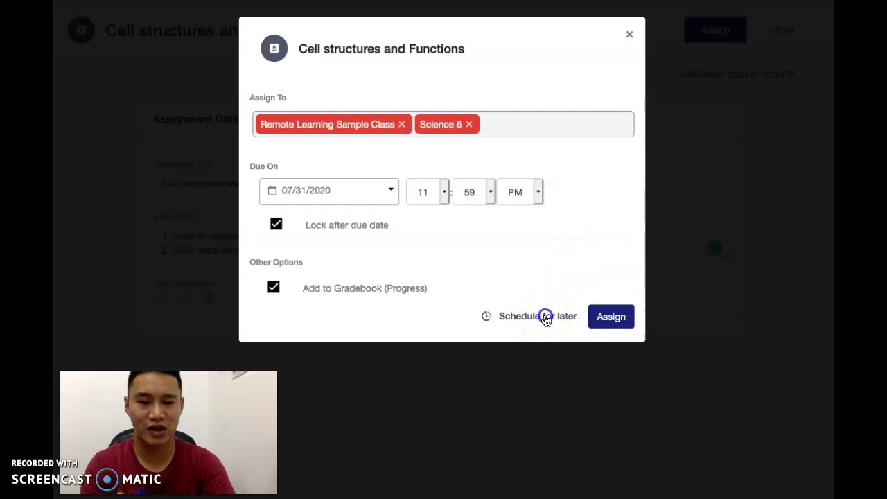
left_click(380, 333)
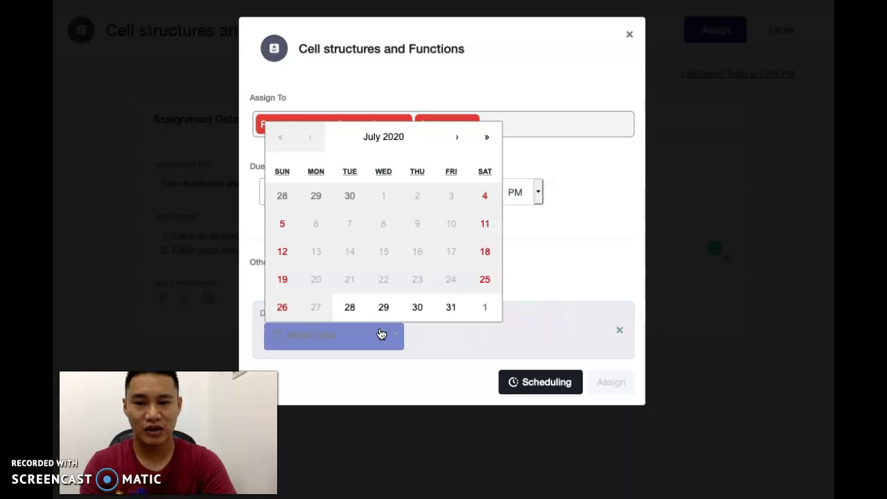
left_click(370, 318)
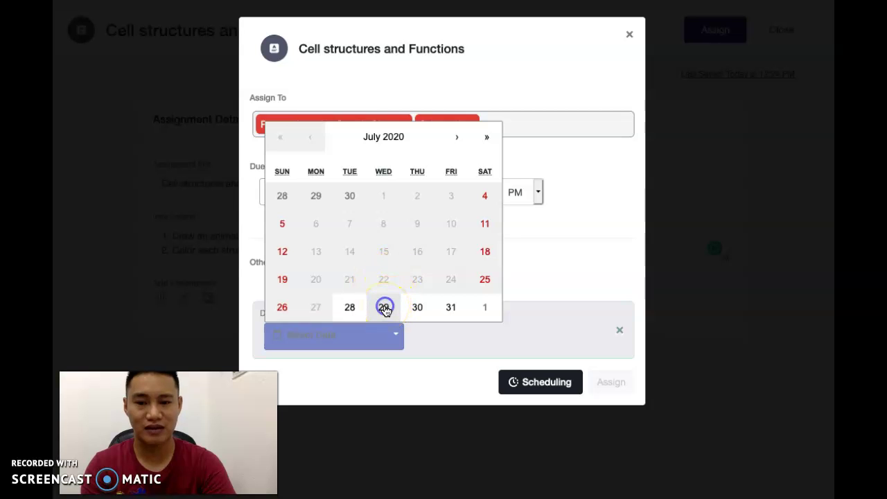
left_click(384, 308)
Set the scheduled delivery time to 9:00 AM and assign the assignment to the selected classes
left_click(450, 337)
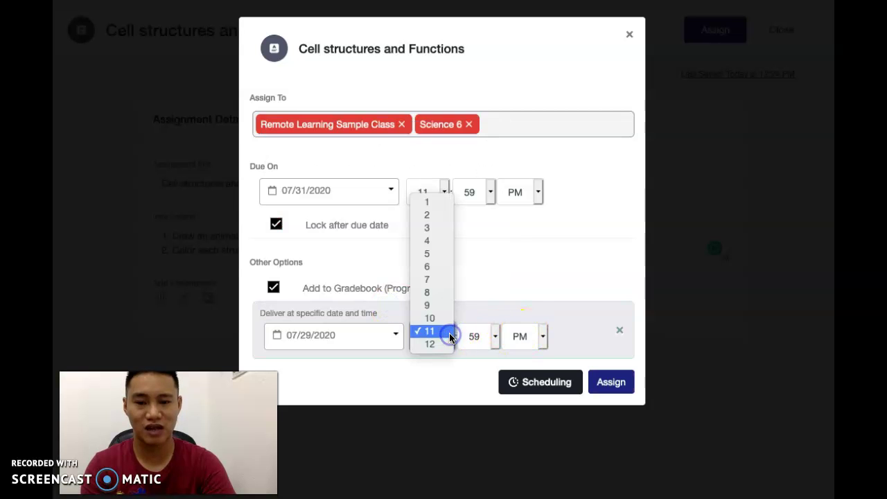
left_click(428, 305)
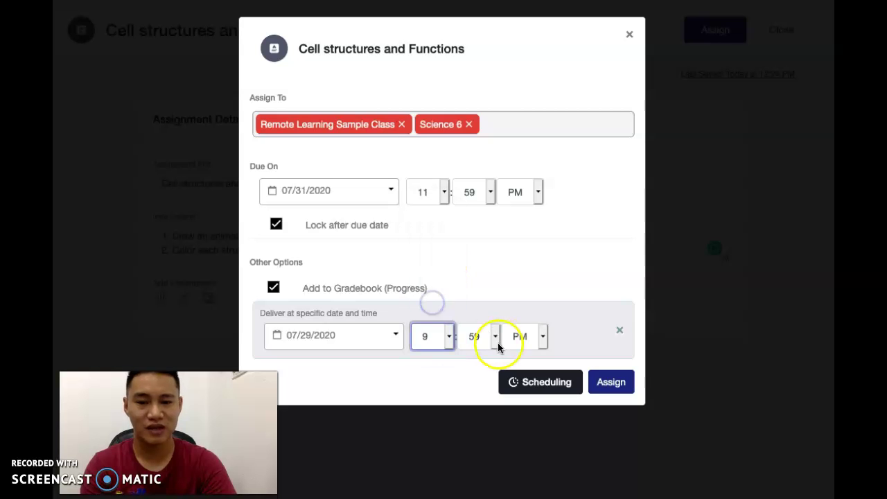
left_click(495, 340)
scroll(469, 204, "up", 5)
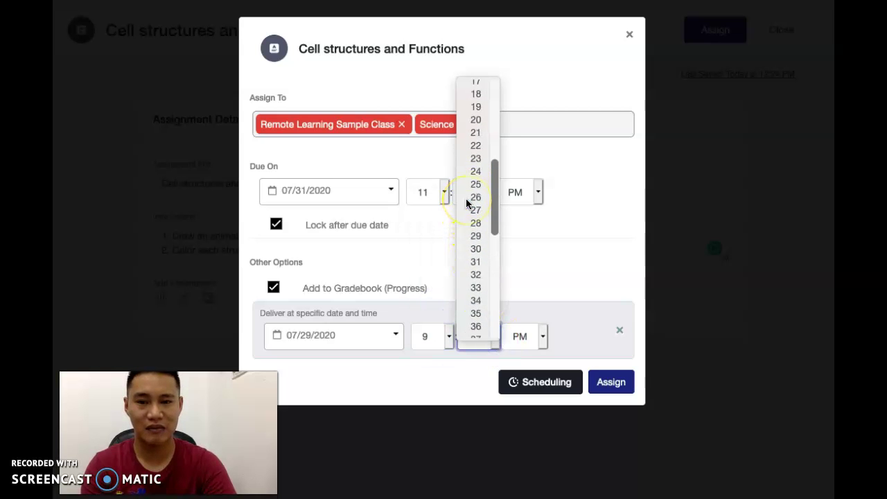
scroll(472, 187, "up", 3)
left_click(476, 86)
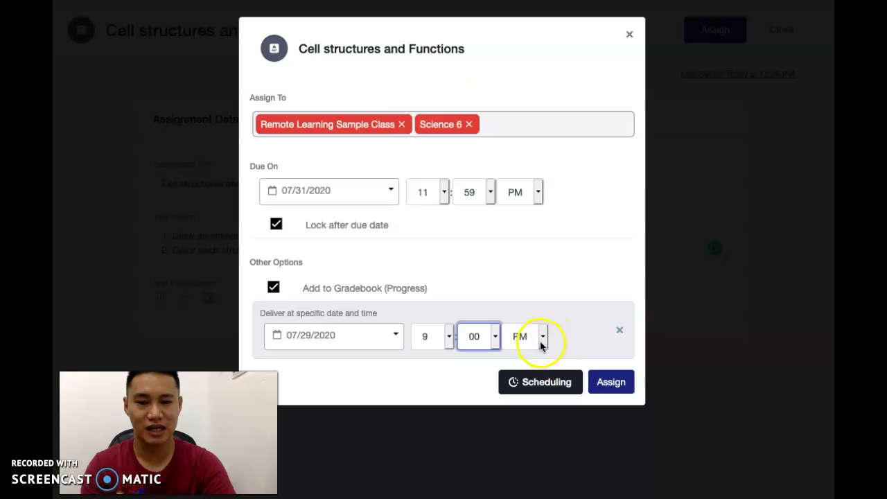
left_click(541, 340)
left_click(521, 316)
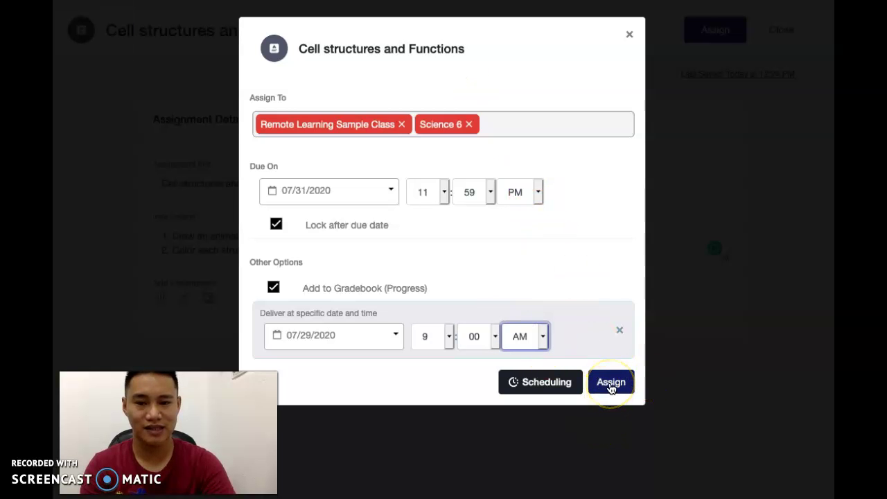
left_click(611, 385)
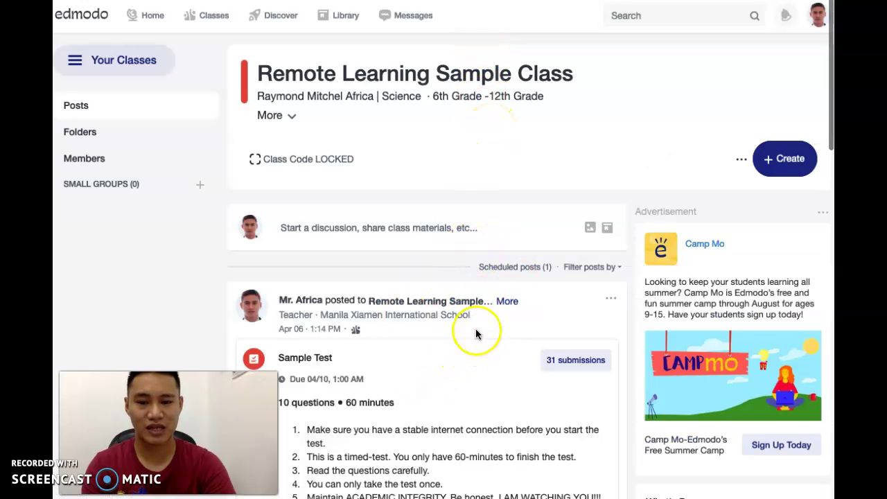
Show the class's scheduled posts and view the management options of the Cell structures and Functions post
left_click(521, 269)
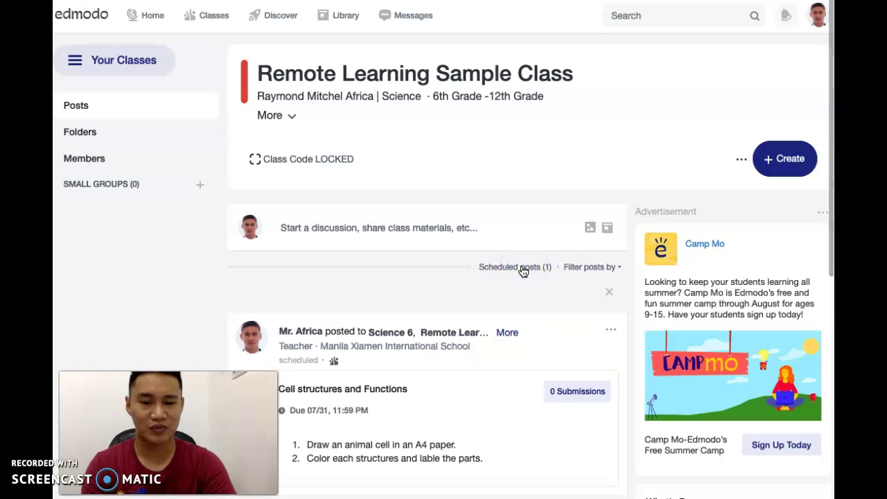
scroll(523, 271, "down", 2)
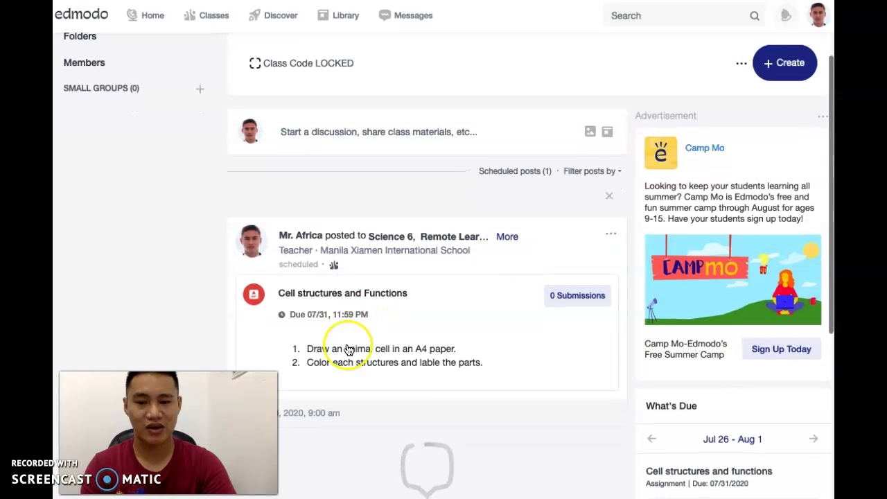
scroll(330, 374, "down", 1)
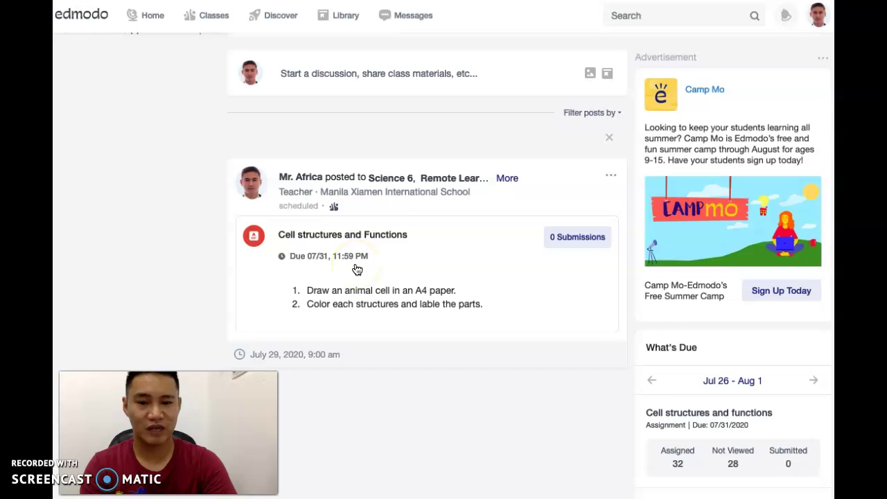
left_click(612, 177)
left_click(525, 200)
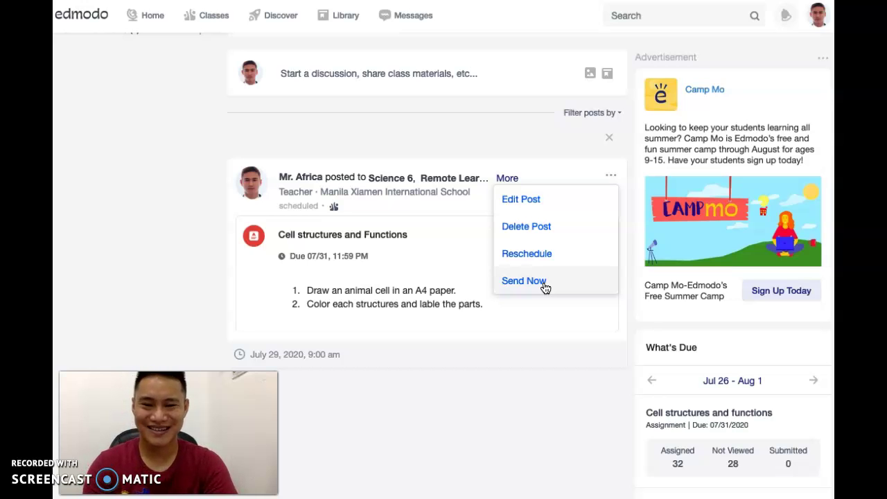
left_click(299, 342)
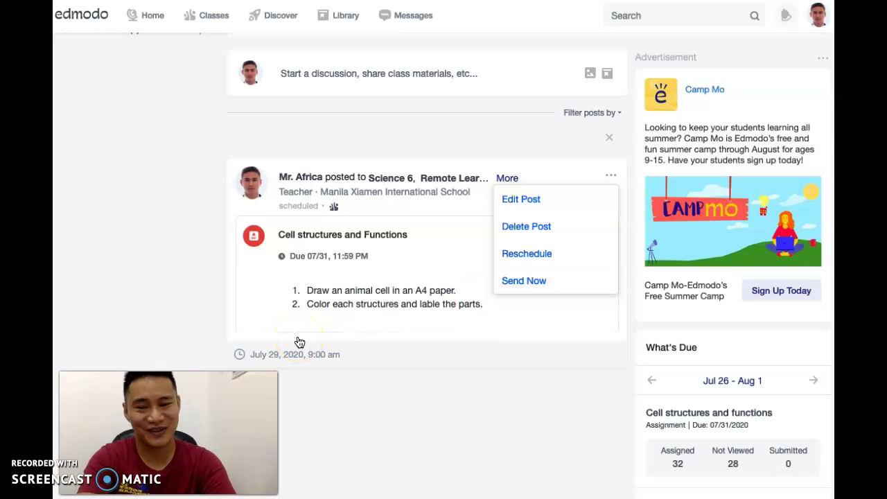